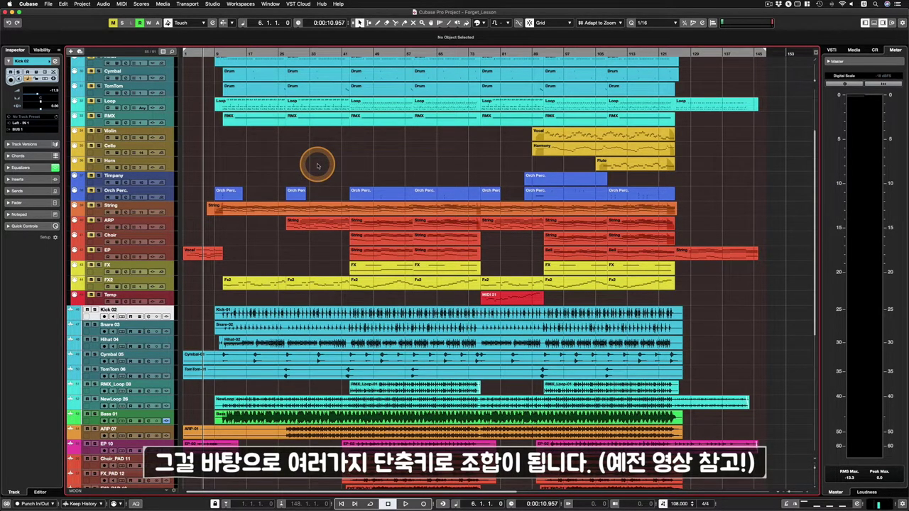
Zoom the arrangement in to the opening bars and back out to the full song in small increments.
key("g")
key("h")
key("h")
key("h")
key("h")
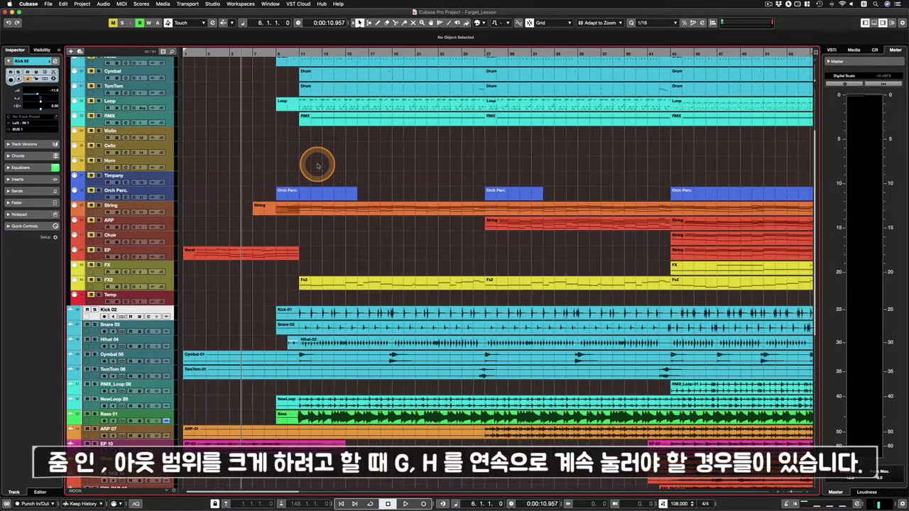
key("h")
key("h")
key("g")
key("g")
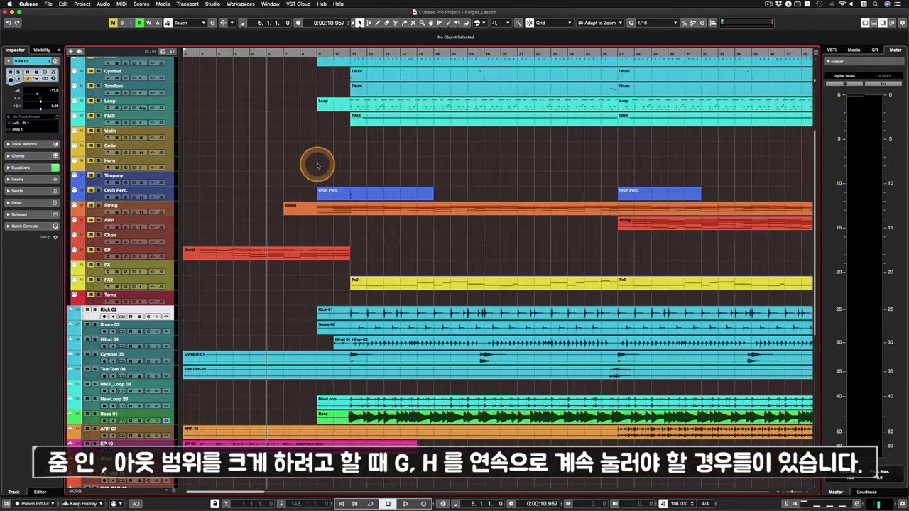
key("g")
key("g")
key("g")
key("g")
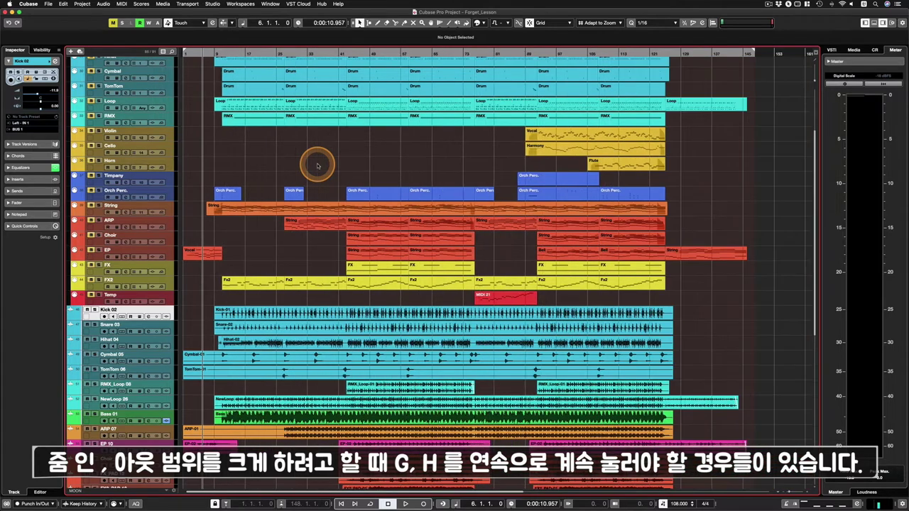
key("g")
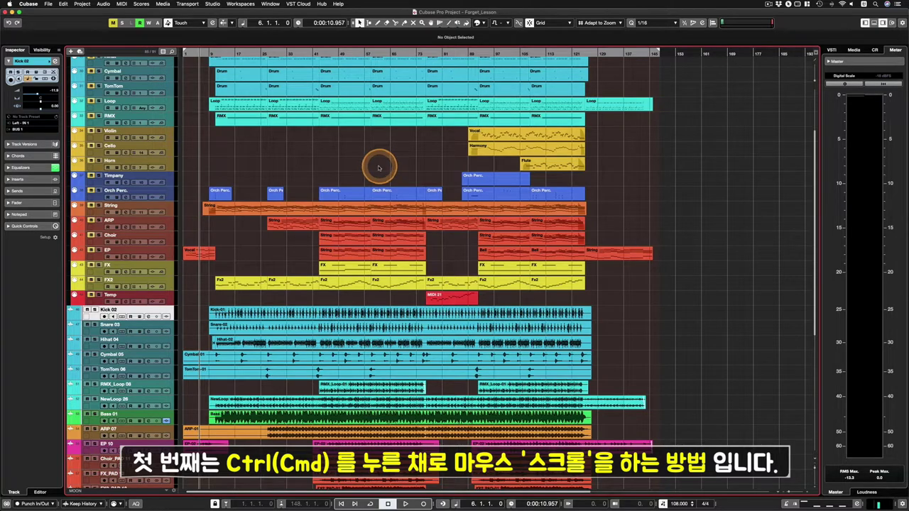
Zoom the timeline in to single-beat detail and back out to the whole song in large, continuous jumps.
scroll(371, 168, "up", 5)
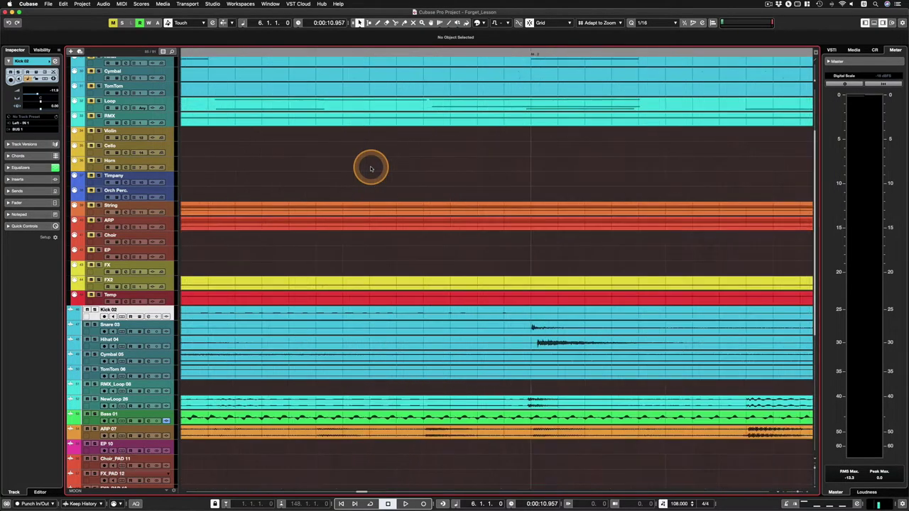
scroll(370, 169, "down", 5)
scroll(371, 168, "up", 5)
scroll(371, 168, "down", 3)
scroll(370, 168, "up", 4)
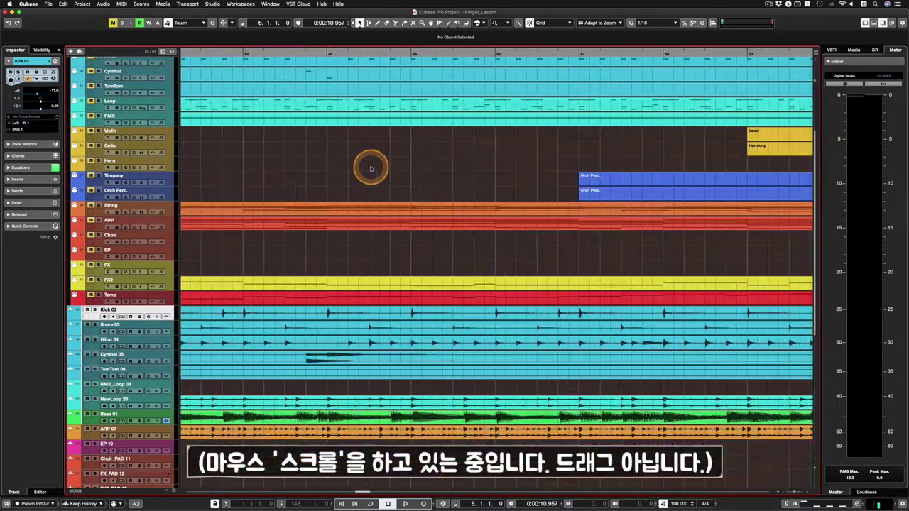
scroll(371, 168, "down", 5)
scroll(371, 169, "up", 5)
scroll(371, 168, "down", 6)
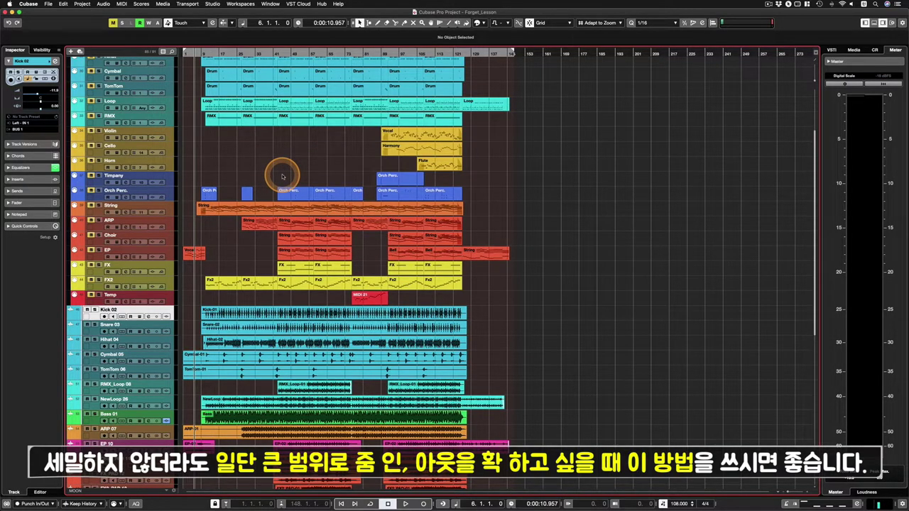
scroll(282, 176, "up", 10)
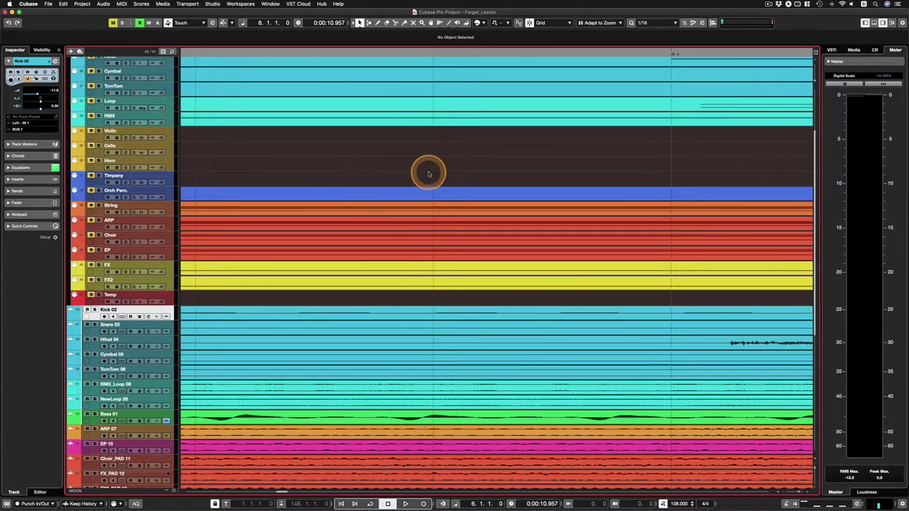
scroll(429, 174, "down", 10)
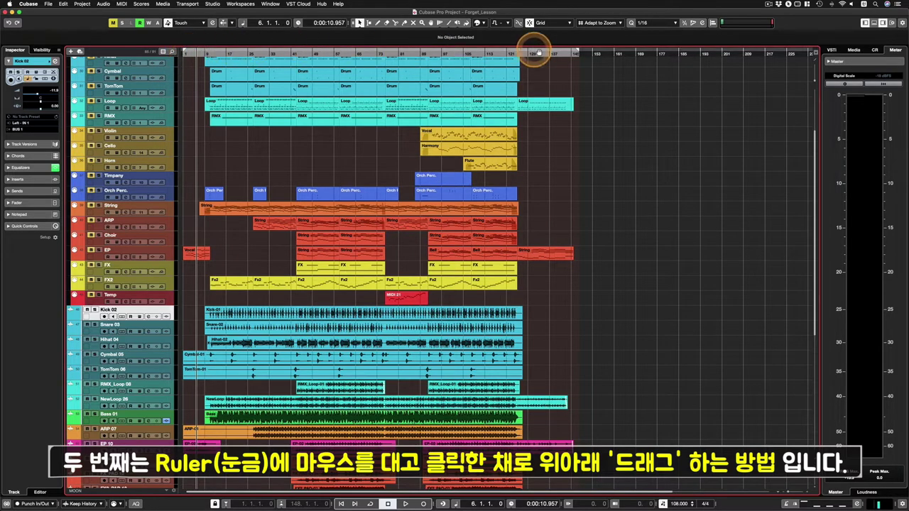
Place the project cursor at bar 54 using the ruler, zoom in around it, and view the bars before it.
left_click(326, 52)
mouse_move(326, 52)
left_mouse_down()
mouse_move(328, 159)
mouse_move(329, 44)
left_mouse_up()
left_click_drag(297, 86, 375, 135)
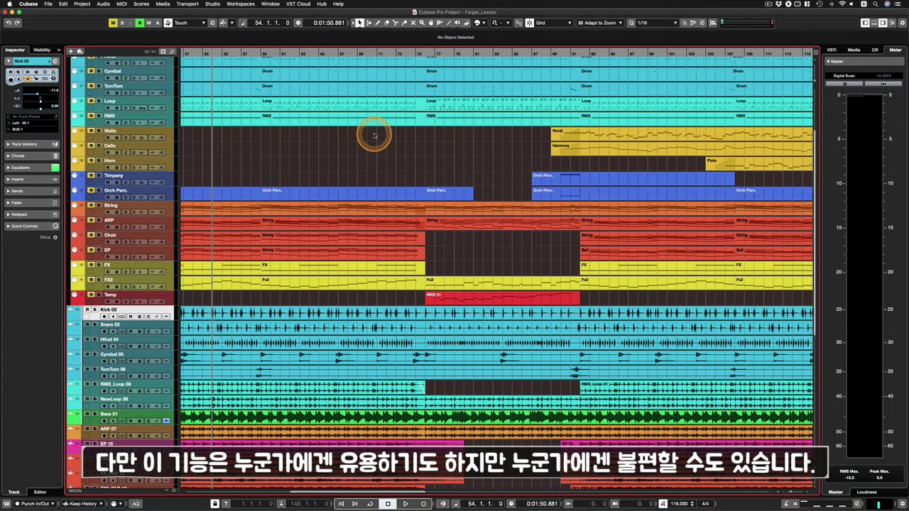
scroll(375, 135, "left", 3)
scroll(363, 134, "left", 3)
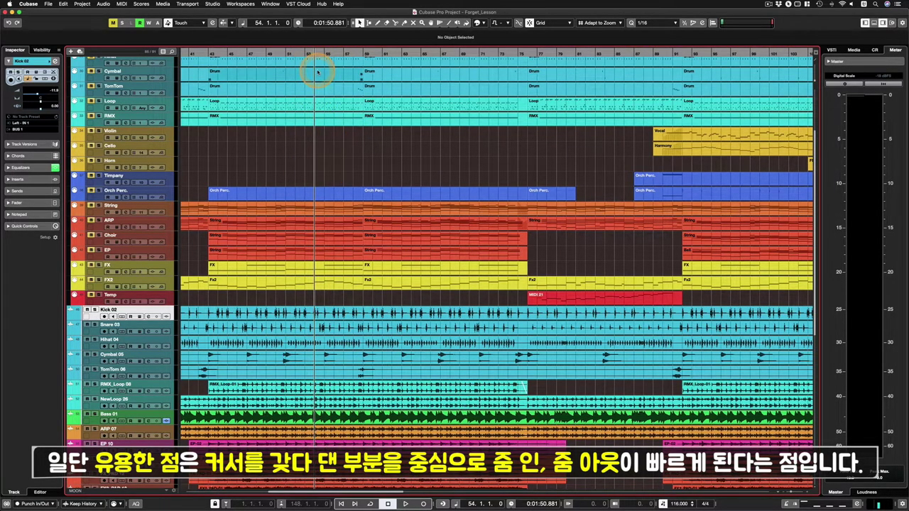
Locate the project cursor at bar 59 and zoom around it from the ruler, ending on the full song.
left_click(363, 53)
left_click_drag(363, 53, 381, 53)
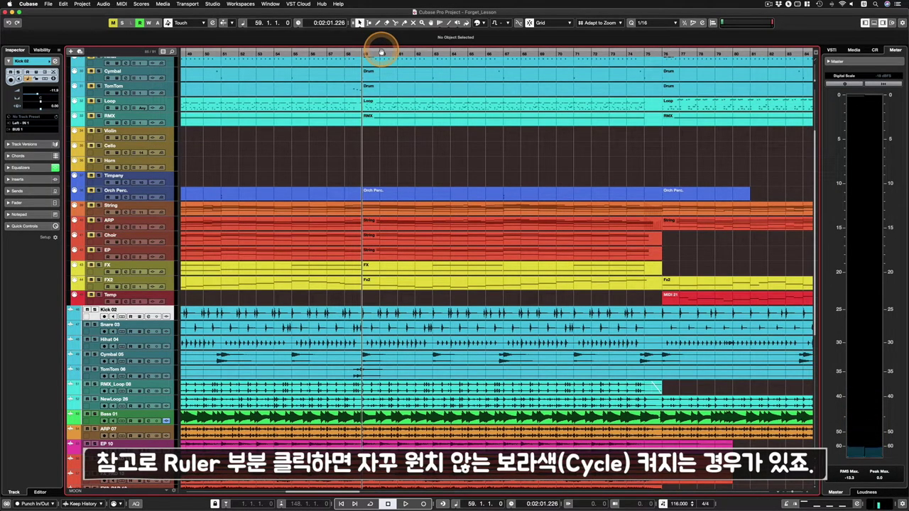
left_click_drag(370, 54, 374, 52)
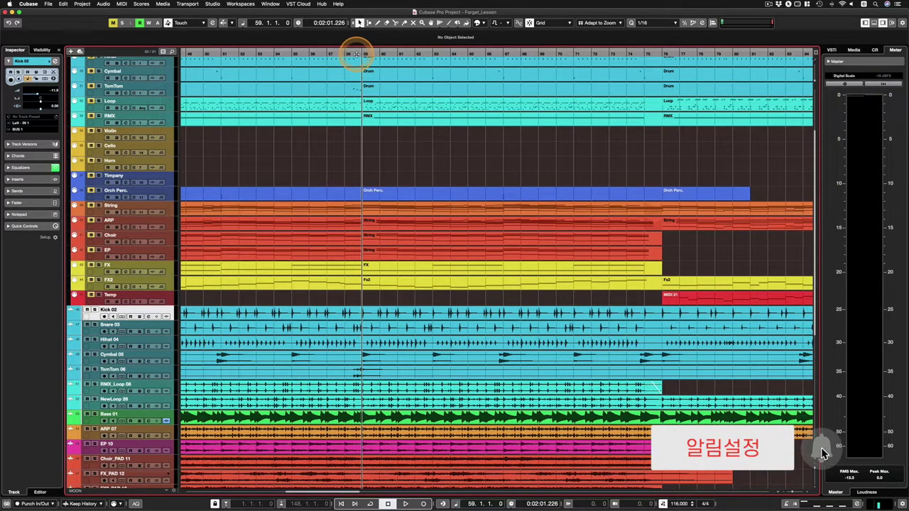
left_click_drag(359, 55, 365, 26)
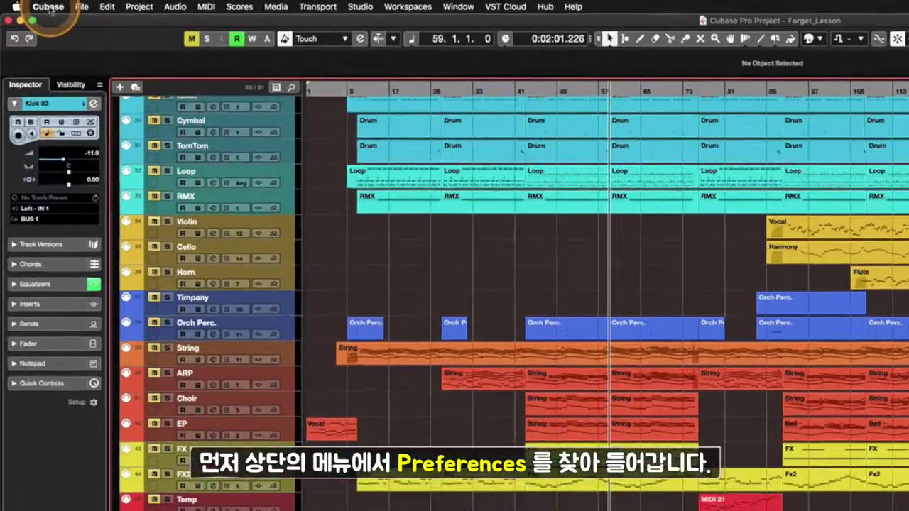
Disable Zoom while Locating in Time Scale in the Transport preferences and test the ruler with the cursor around bar 59.
left_click(28, 4)
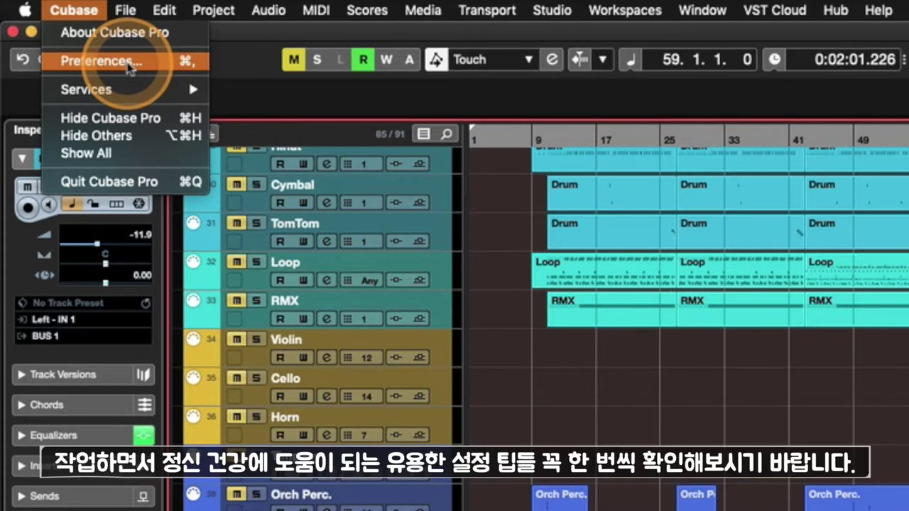
left_click(129, 65)
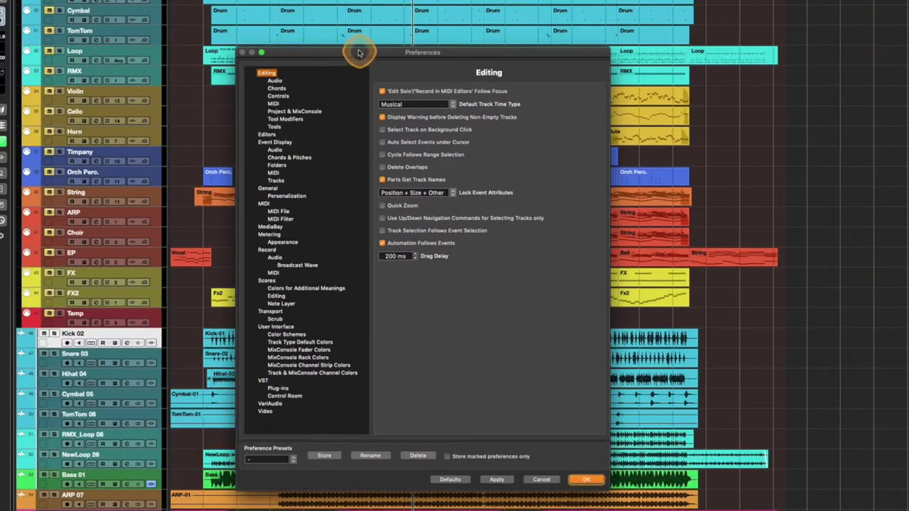
left_click_drag(359, 52, 292, 19)
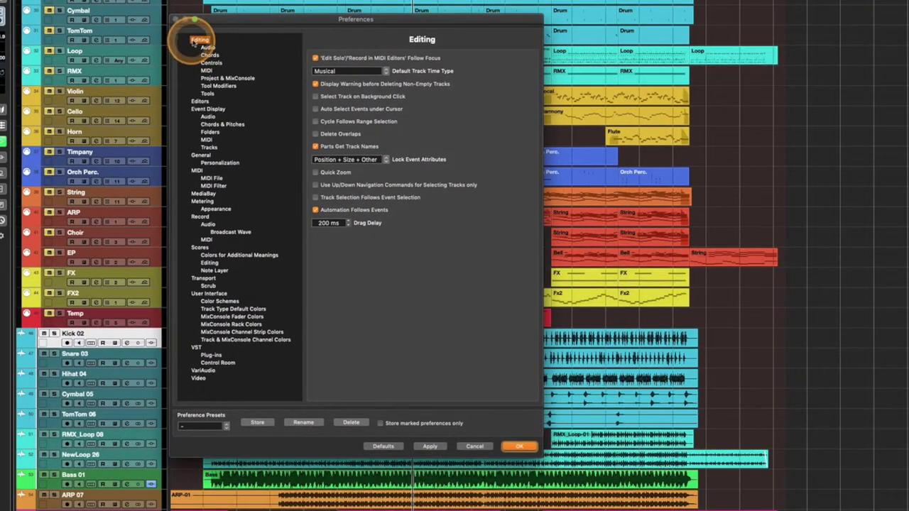
left_click(196, 280)
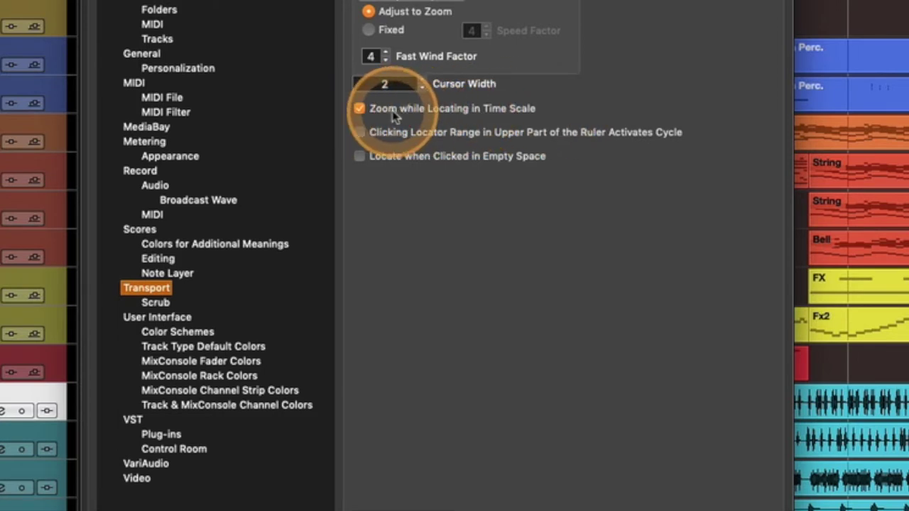
left_click(359, 109)
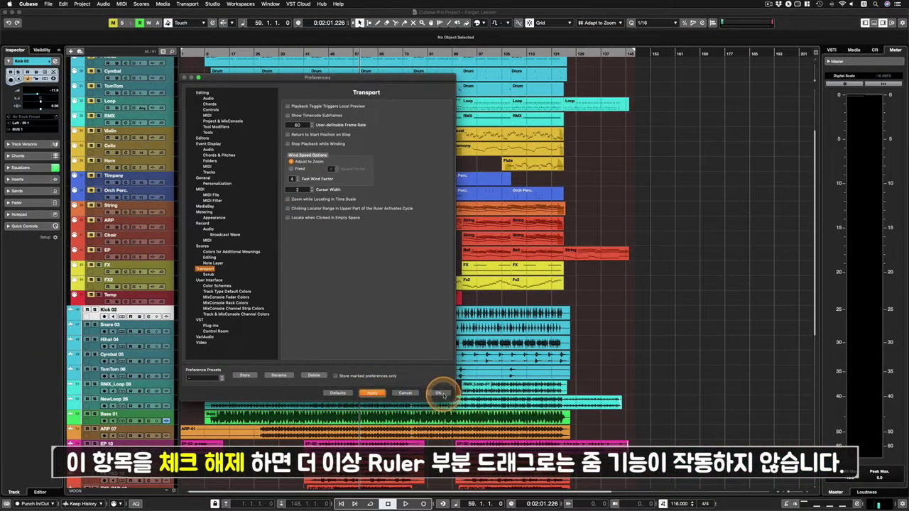
left_click(465, 412)
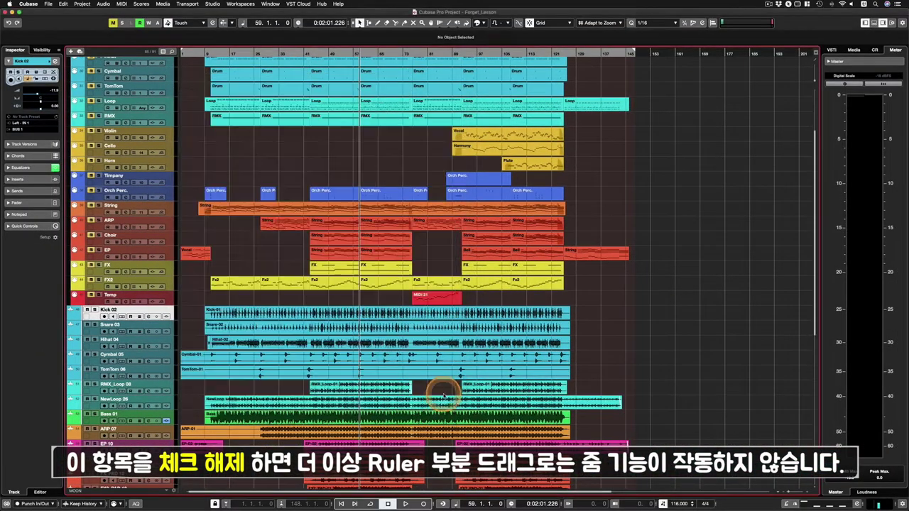
left_click(355, 53)
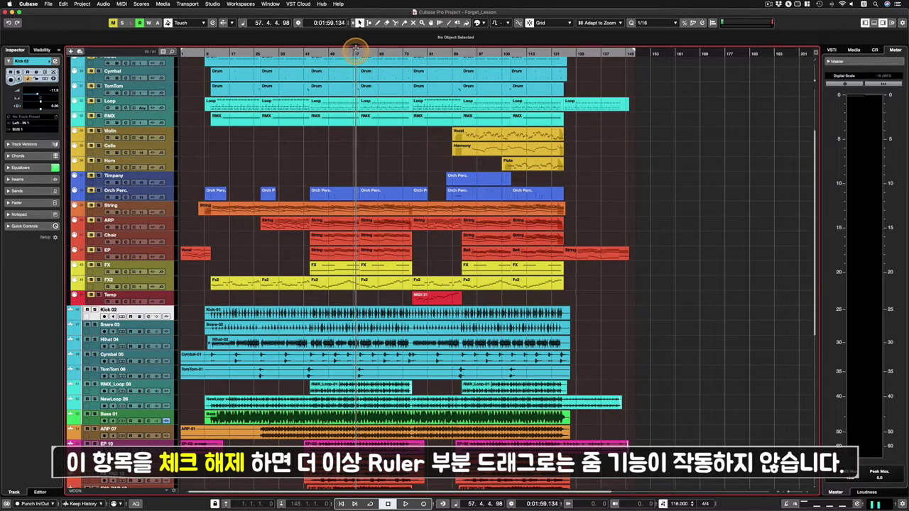
mouse_move(355, 61)
left_mouse_down()
mouse_move(348, 45)
mouse_move(351, 121)
mouse_move(358, 51)
mouse_move(361, 132)
mouse_move(345, 36)
mouse_move(374, 51)
mouse_move(358, 53)
left_mouse_up()
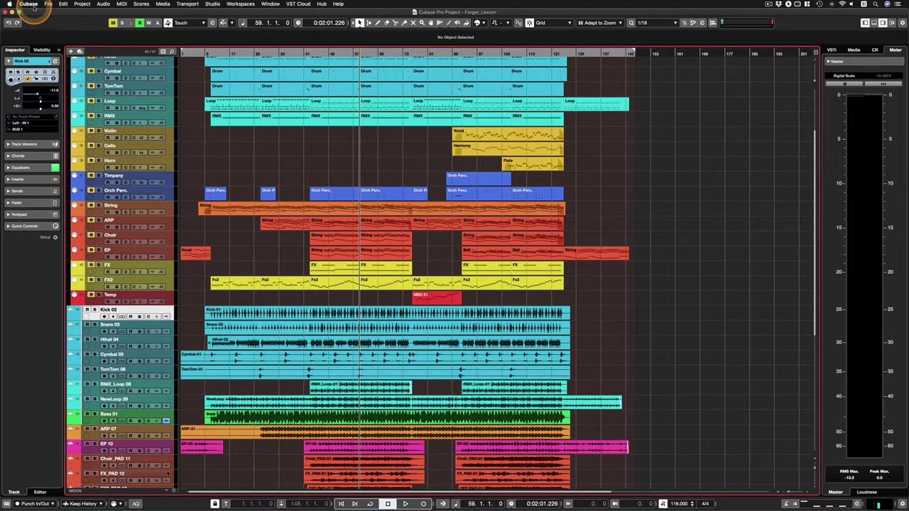
Enable Zoom while Locating in Time Scale in the Transport preferences.
left_click(29, 5)
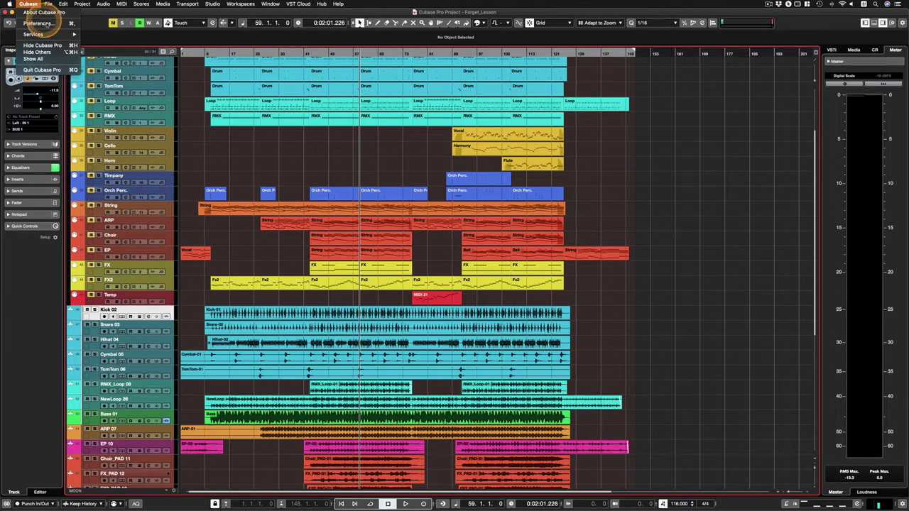
left_click(44, 27)
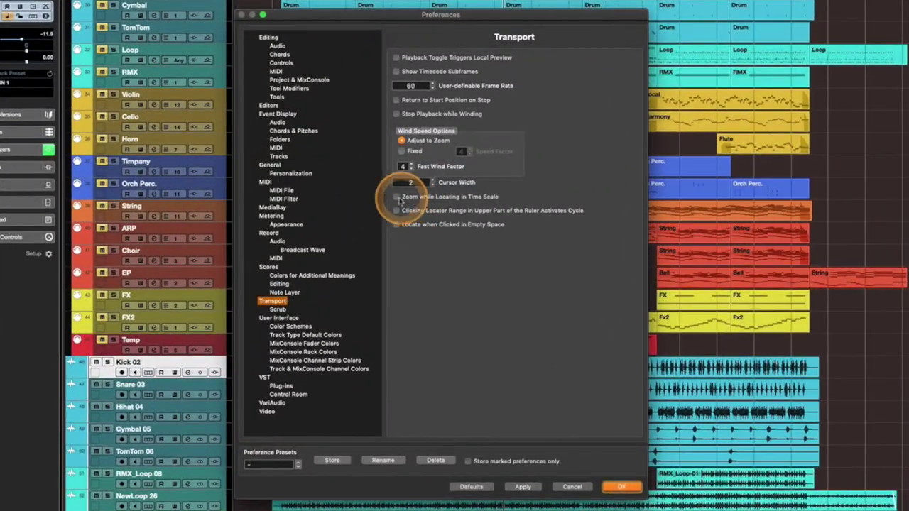
left_click(371, 198)
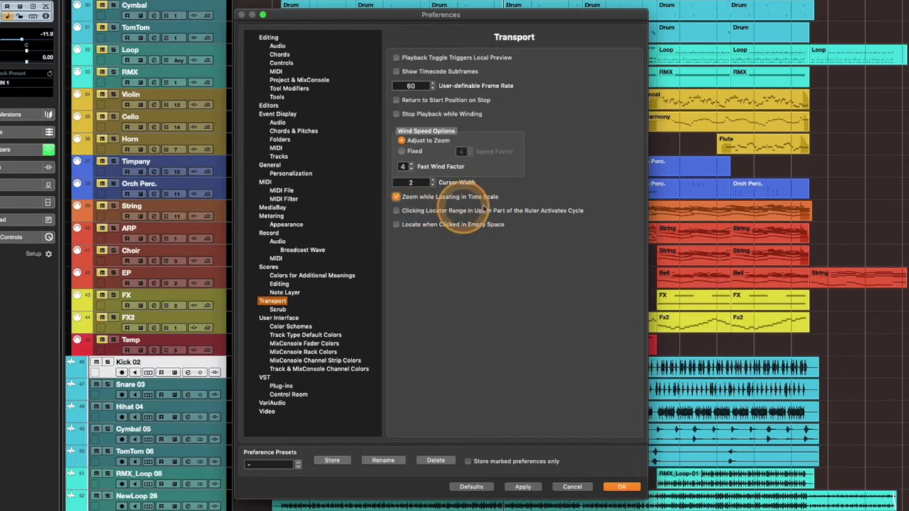
left_click(616, 488)
Test ruler zooming by zooming in around bar 56 and back out to the full arrangement.
left_click_drag(356, 51, 360, 77)
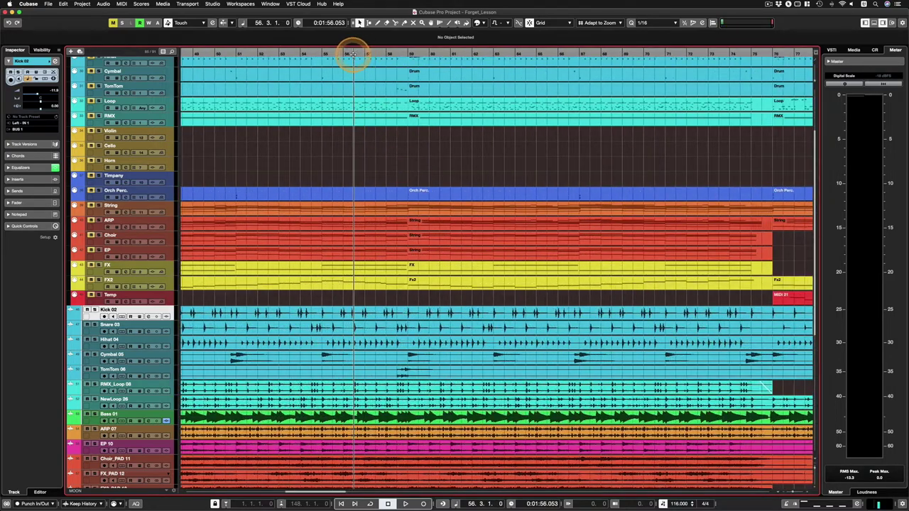
left_click_drag(355, 56, 361, 24)
left_click(402, 171)
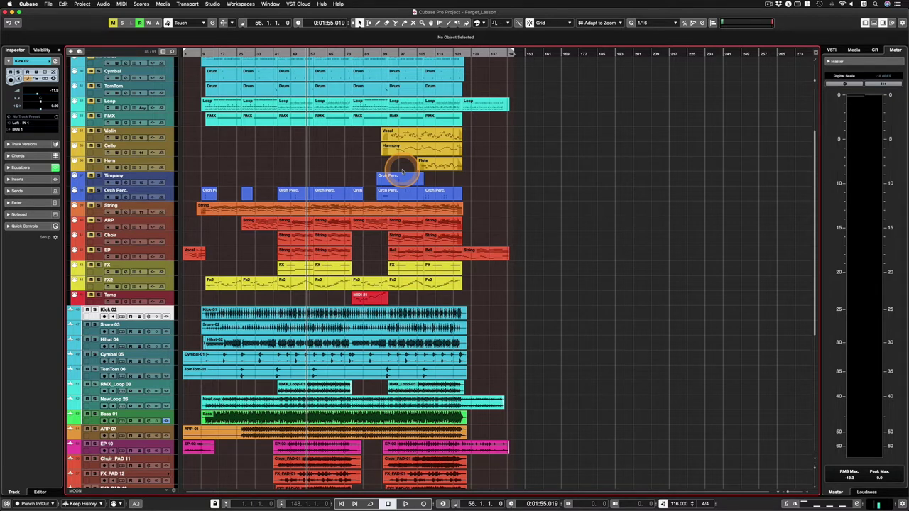
left_click_drag(402, 171, 371, 187)
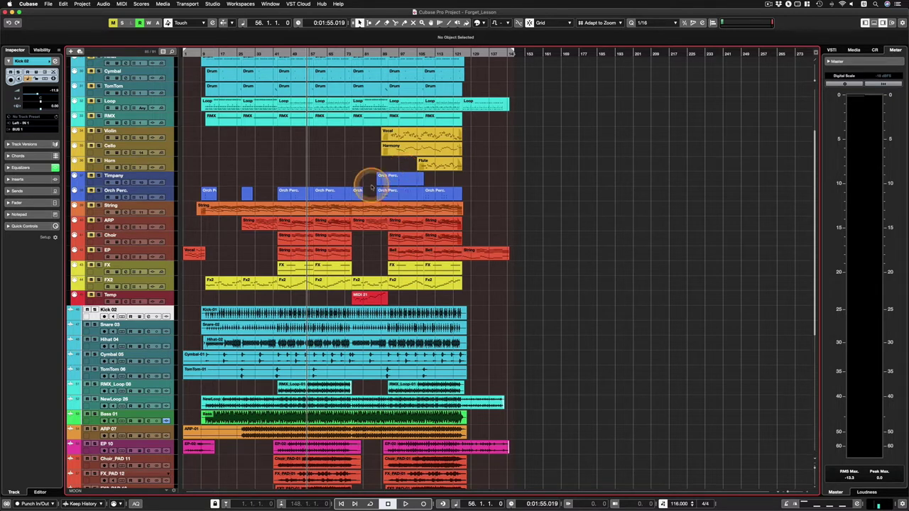